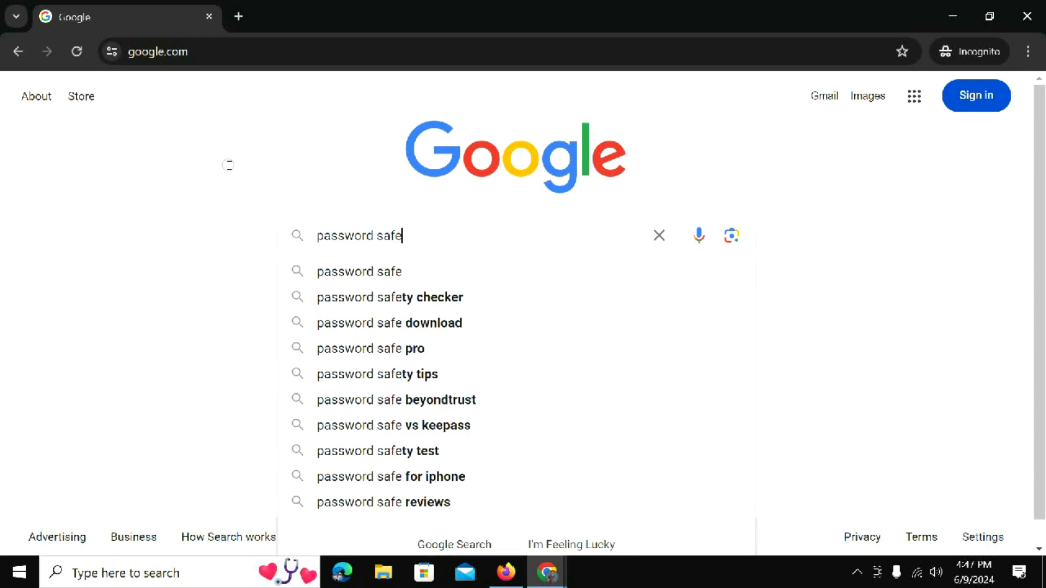
# Search Google for "password safe", open the pwsafe.org site and find its Windows download
pyautogui.press('Return')
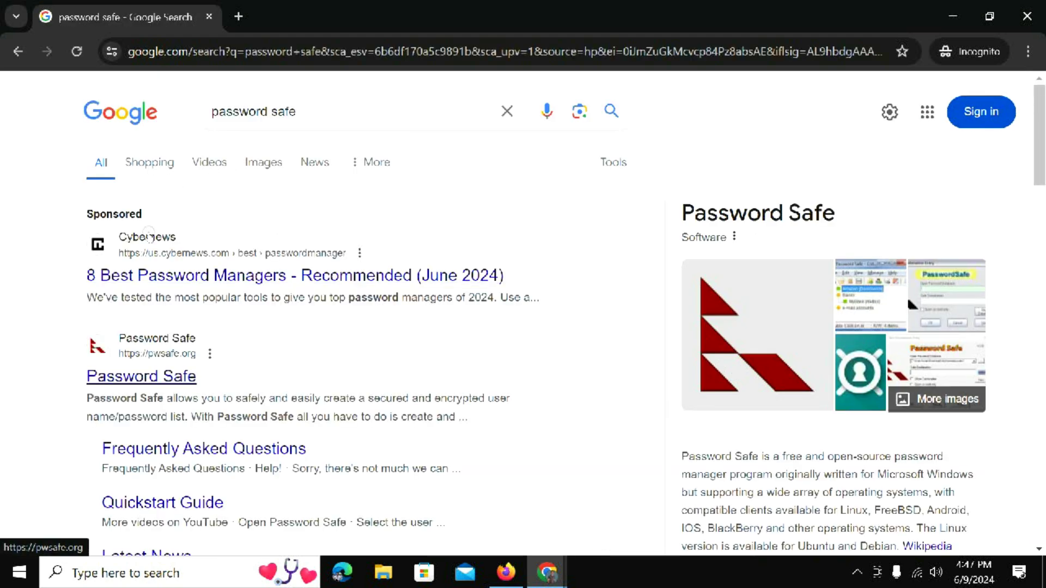
pyautogui.scroll(-1, 109, 218)
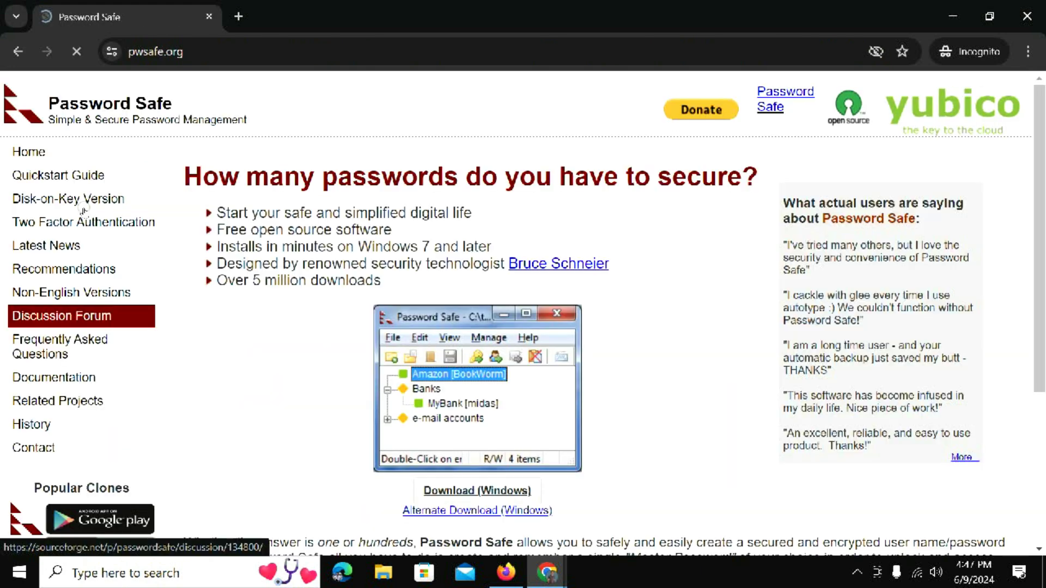
pyautogui.scroll(-4, 214, 204)
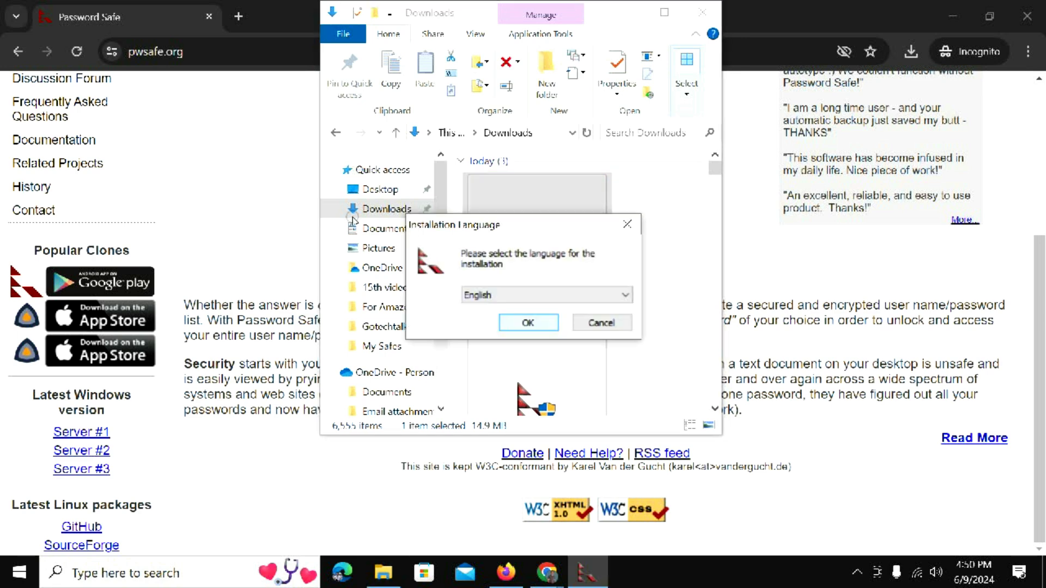
# Accept English as the installation language, read through the license terms and agree to them
pyautogui.press('Return')
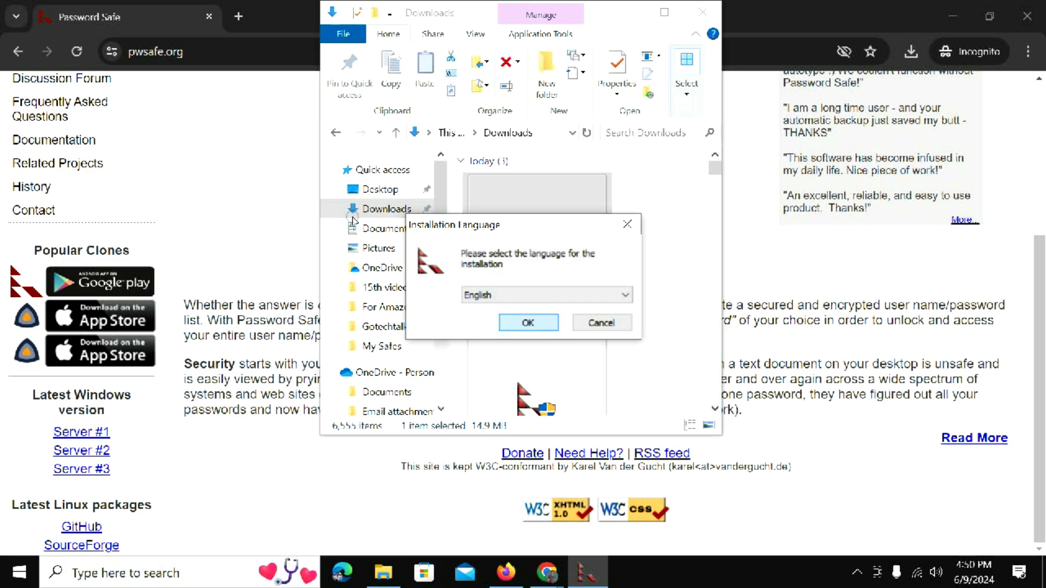
pyautogui.press('pagedown')
pyautogui.press('pagedown')
pyautogui.press('pagedown')
pyautogui.press('pagedown')
pyautogui.press('pagedown')
pyautogui.press('pagedown')
pyautogui.press('pagedown')
pyautogui.press('pagedown')
pyautogui.press('pagedown')
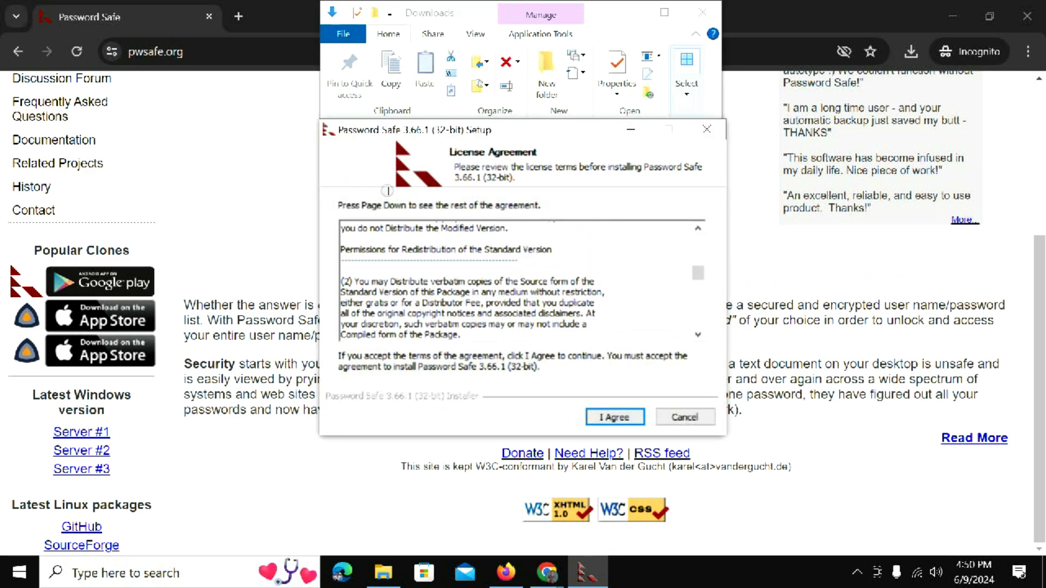
pyautogui.press('Return')
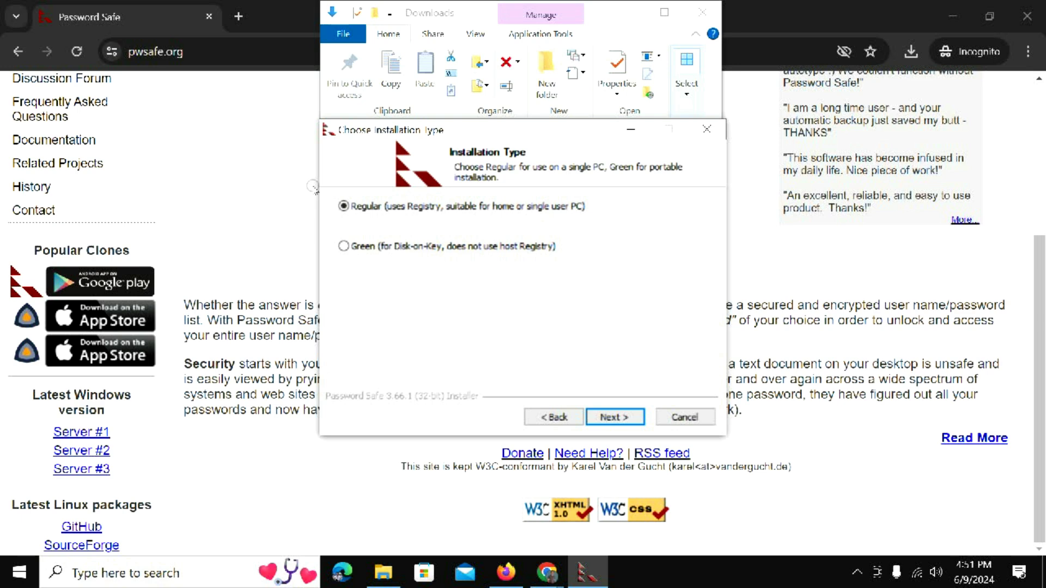
# Install Password Safe 3.66.1 with the Regular installation type and close the finished installer
pyautogui.press('Return')
pyautogui.press('Return')
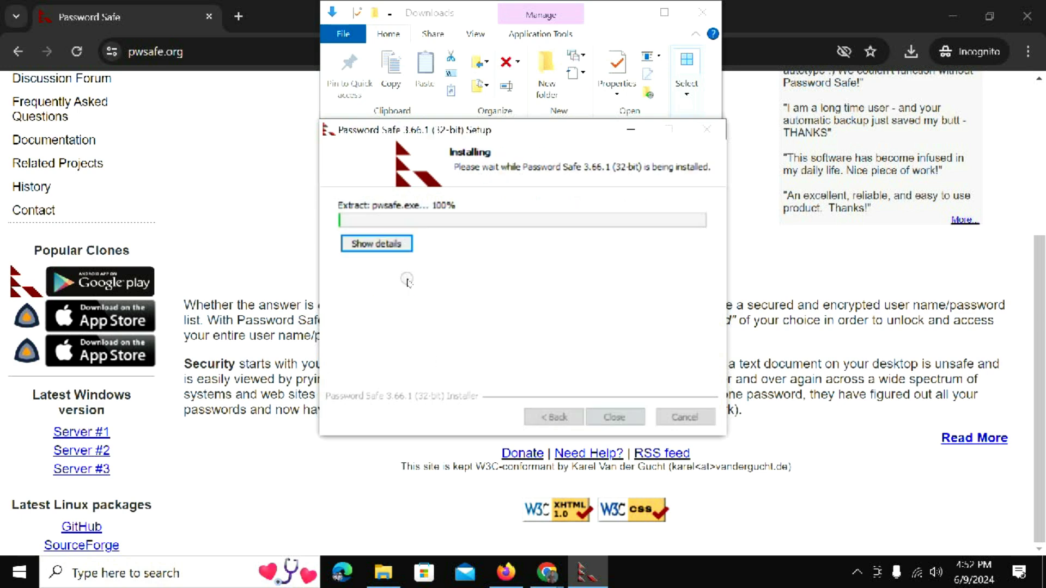
pyautogui.press('Return')
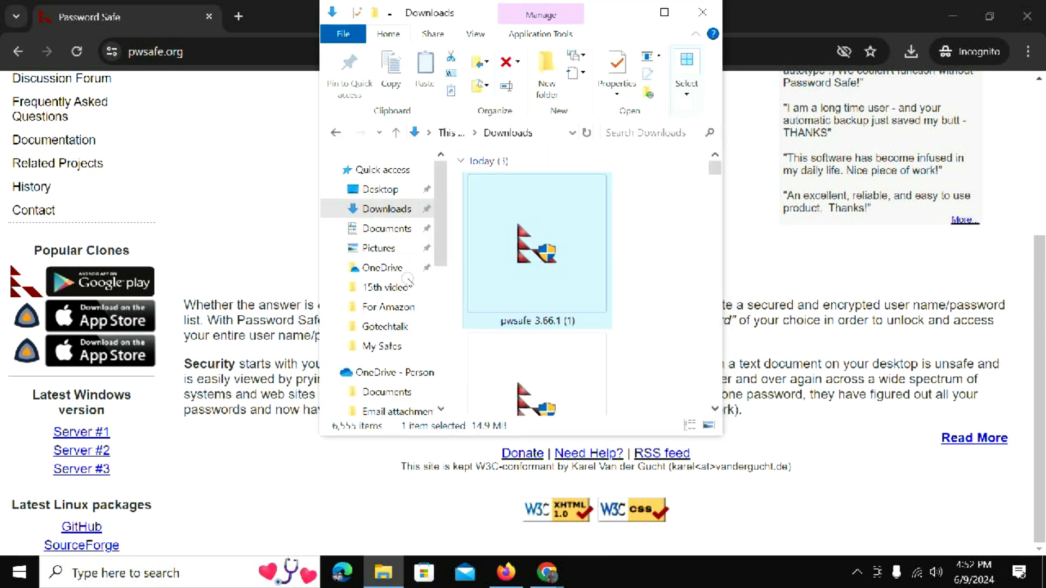
# Search Windows for "password" to launch the installed Password Safe application
pyautogui.press('super+s')
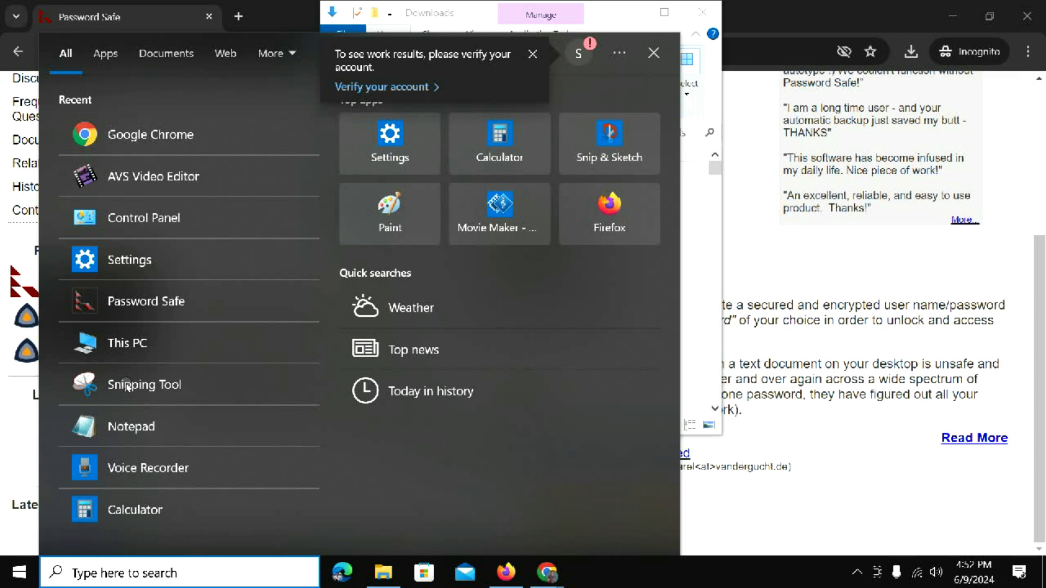
pyautogui.write('password')
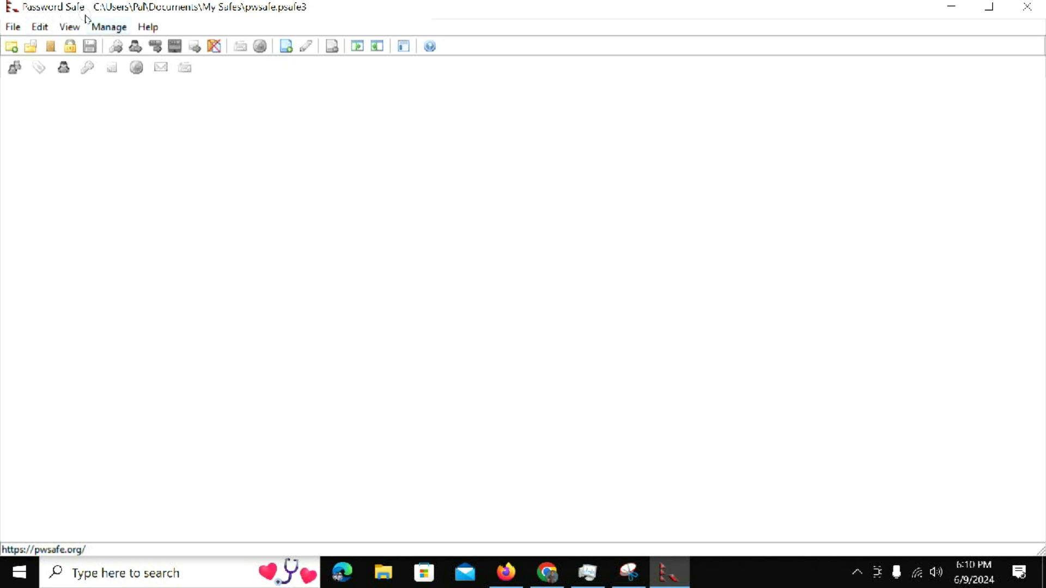
# Examine the database's file commands, including Save As, the export formats, the import formats and Merge
pyautogui.click(8, 24)
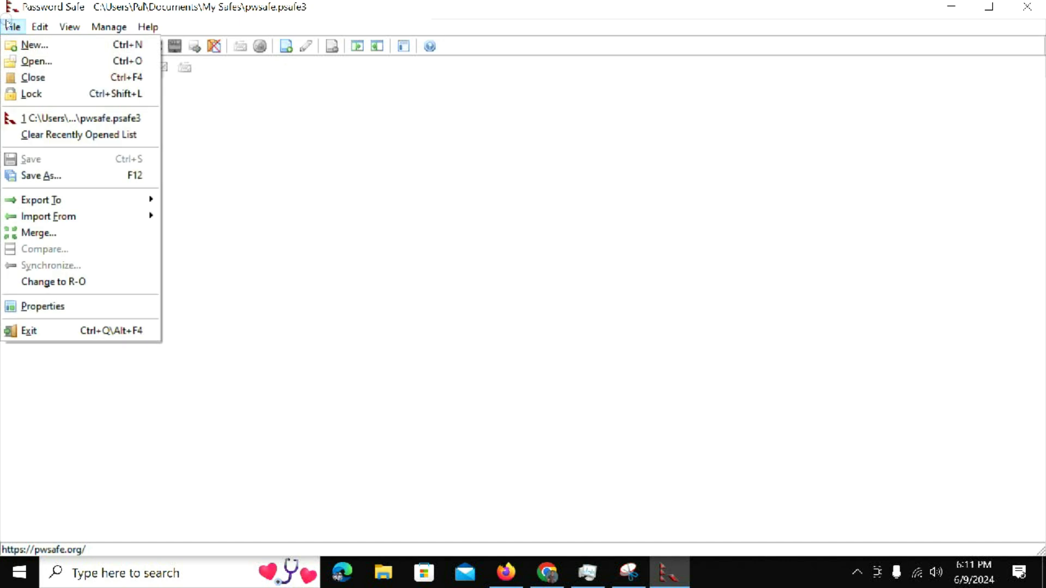
pyautogui.press('Down')
pyautogui.press('Down')
pyautogui.press('Down')
pyautogui.press('Down')
pyautogui.press('Down')
pyautogui.press('Down')
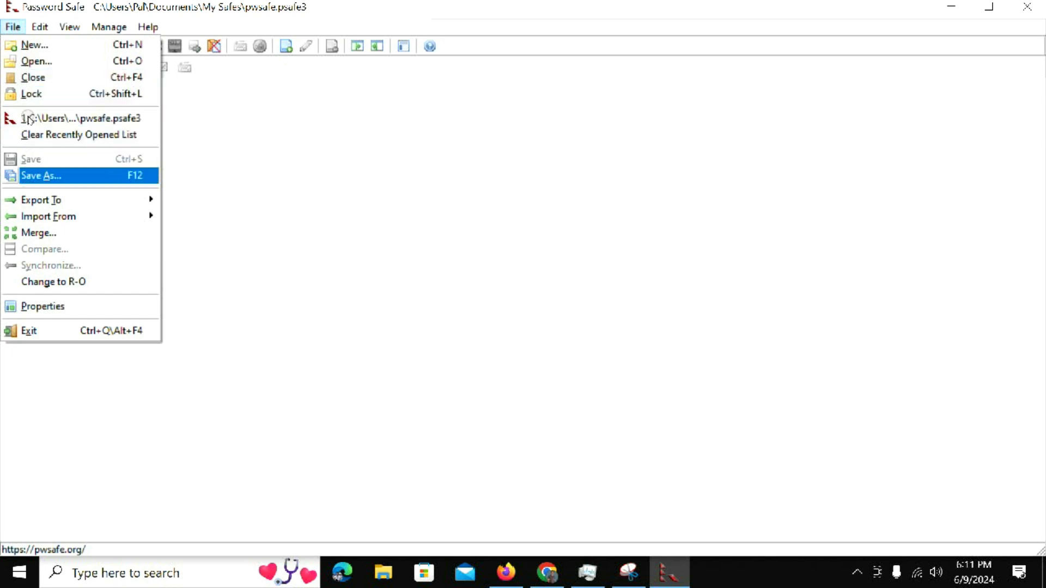
pyautogui.press('Down')
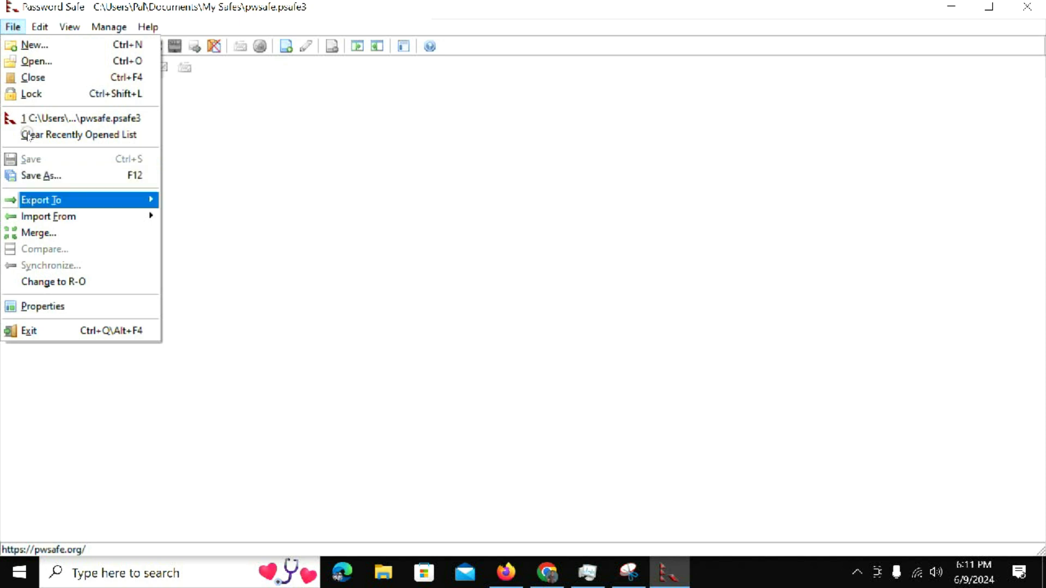
pyautogui.press('Right')
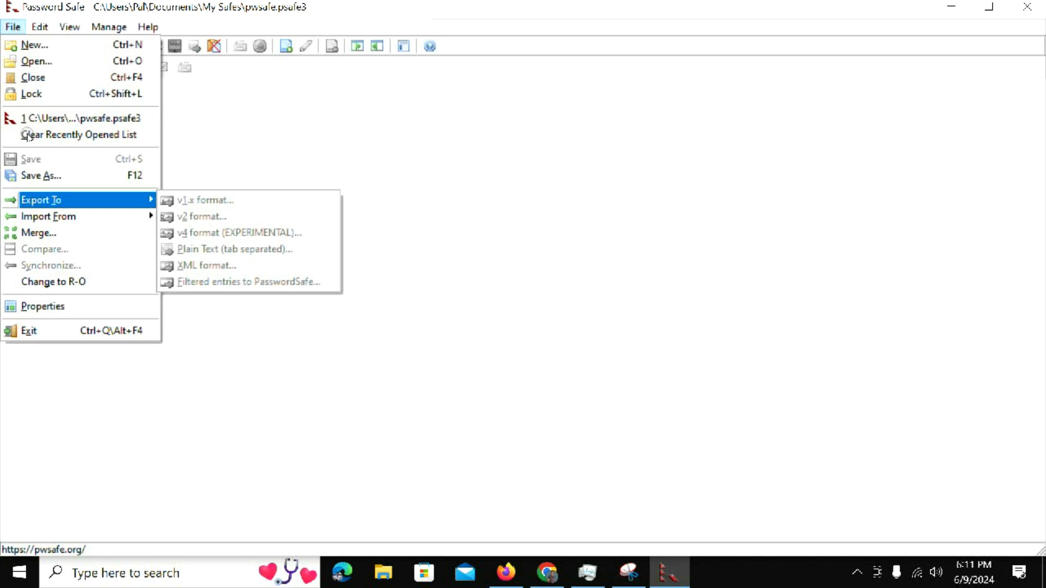
pyautogui.press('Down')
pyautogui.press('Right')
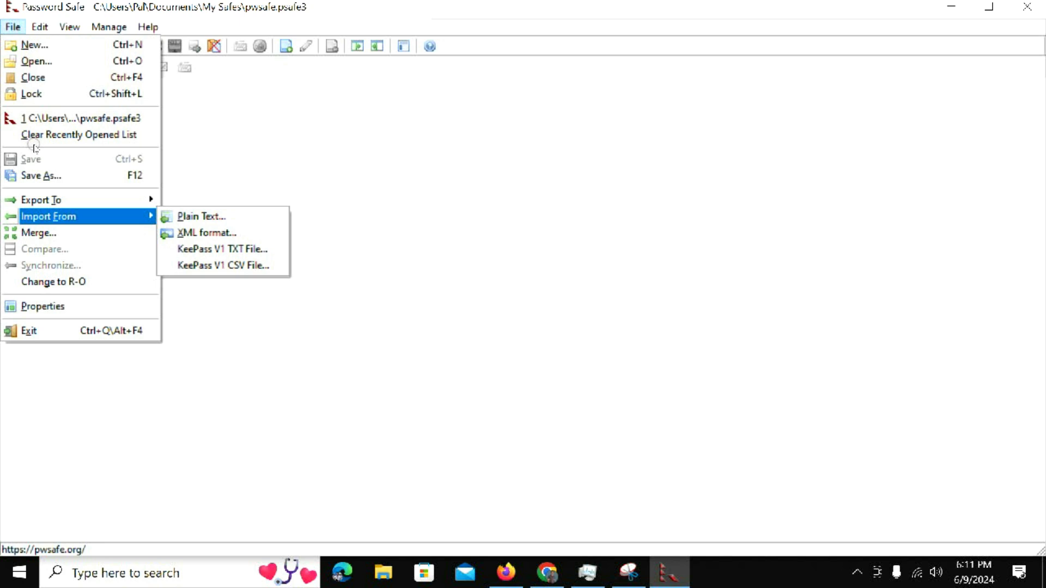
pyautogui.press('Down')
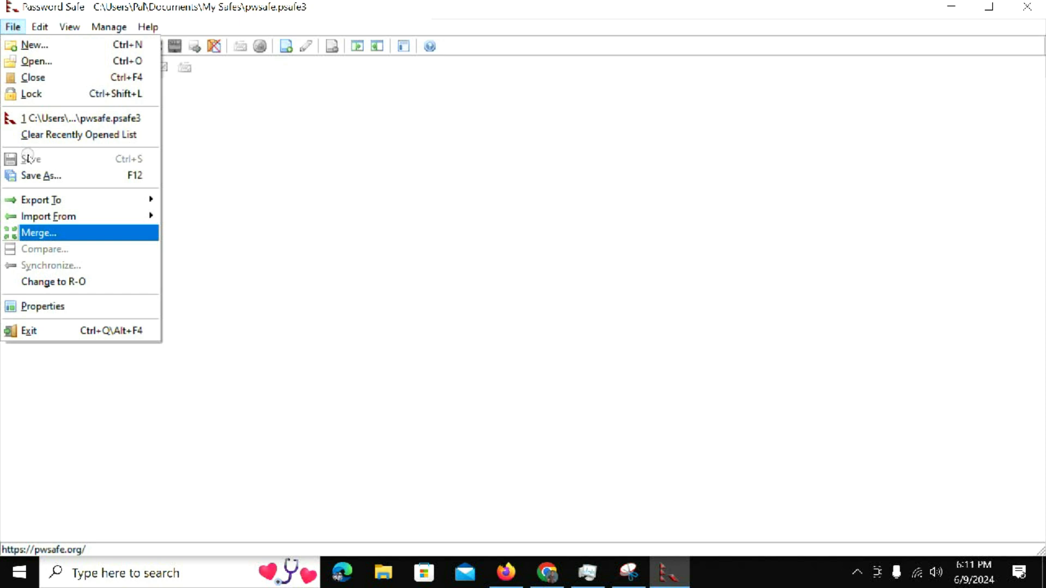
pyautogui.click(165, 132)
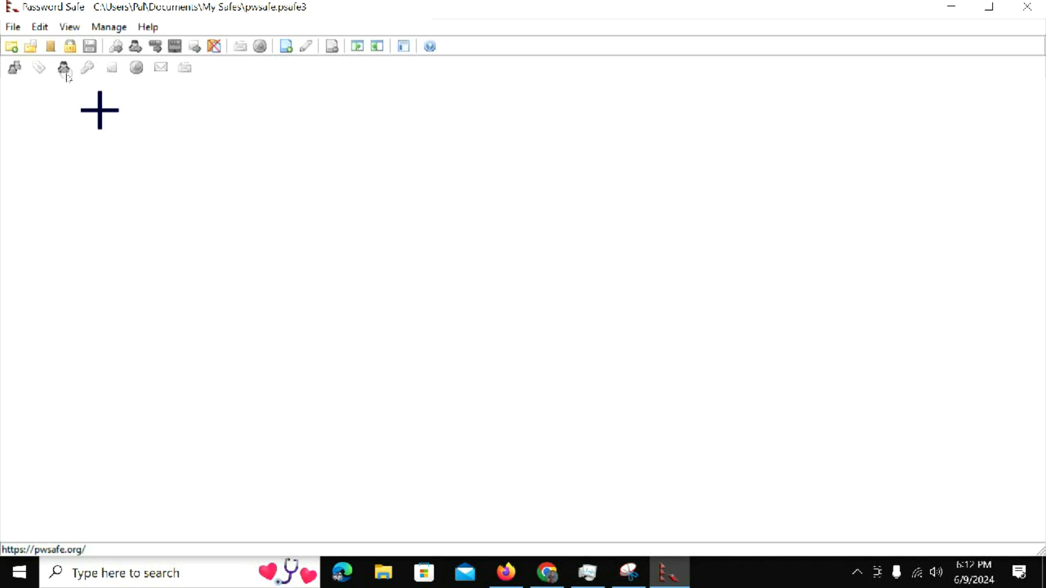
# Add a new group named Social Media to the empty password database
pyautogui.rightClick(99, 111)
pyautogui.press('Down')
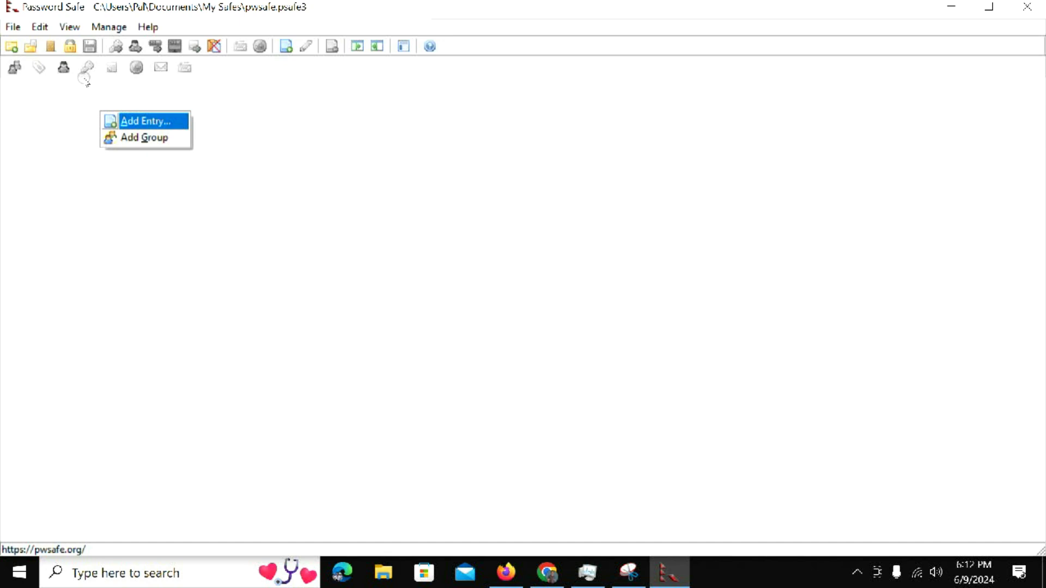
pyautogui.press('Down')
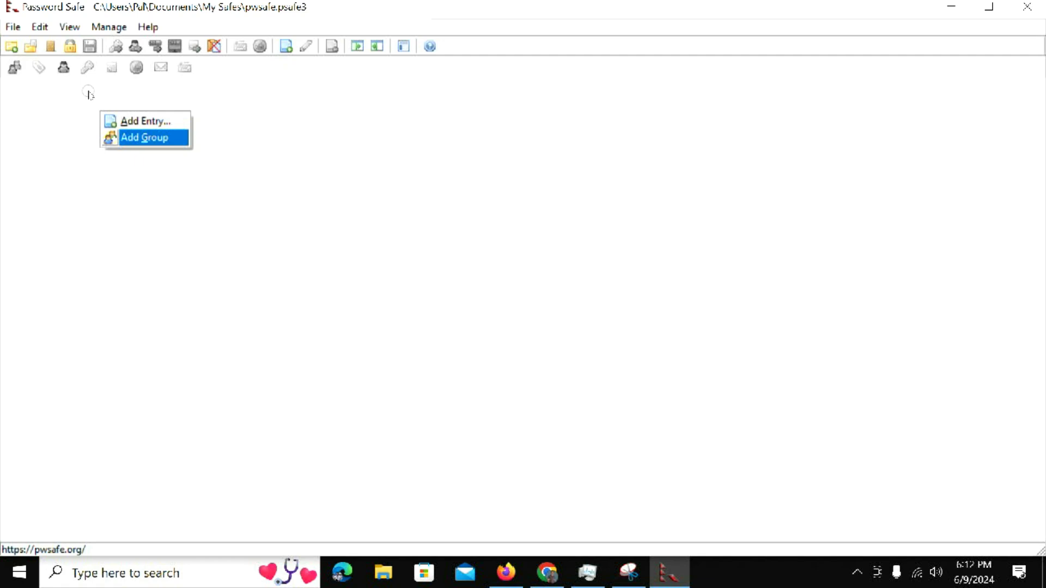
pyautogui.press('Return')
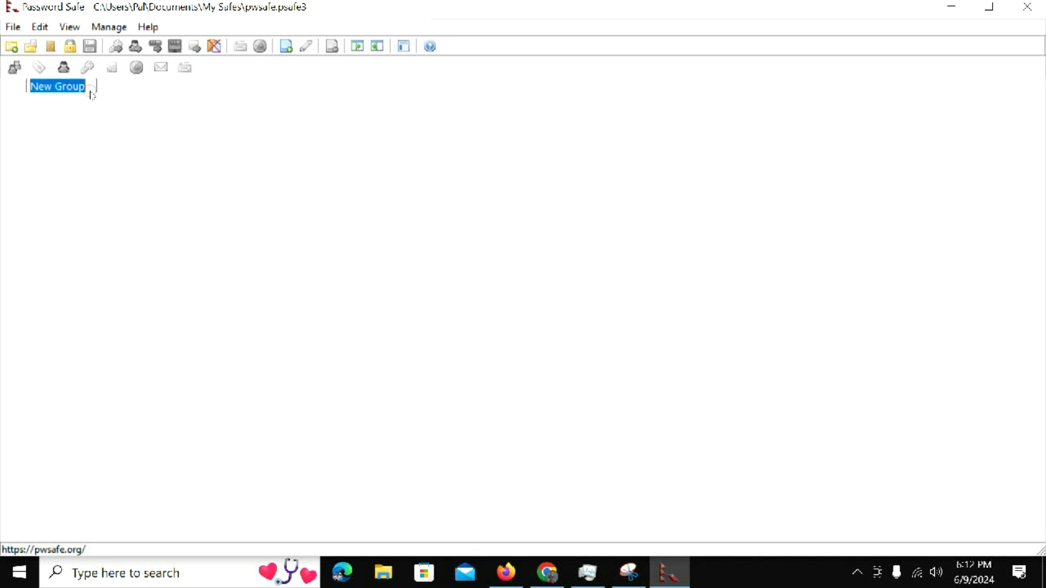
pyautogui.write('Social')
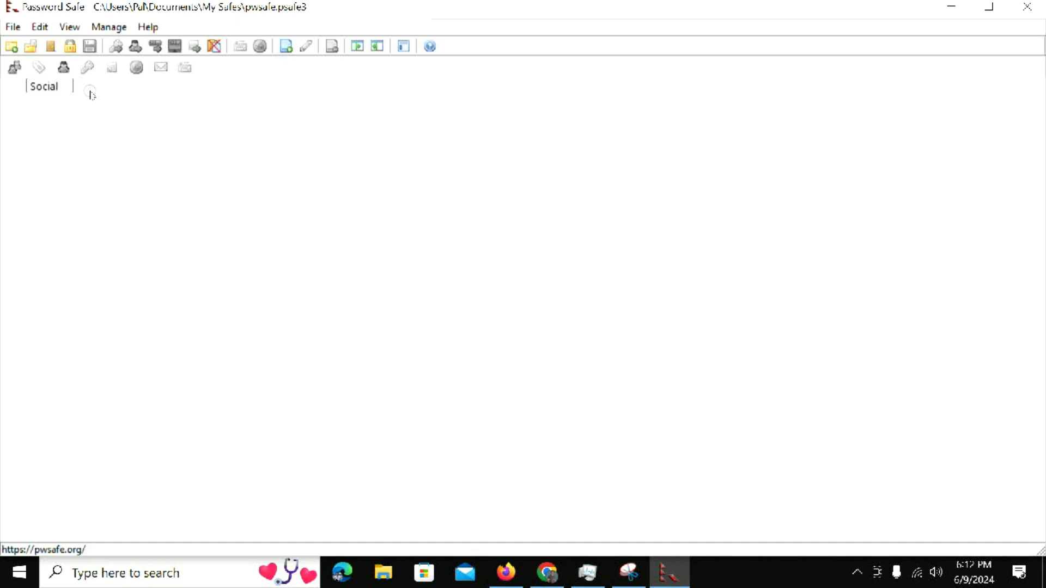
pyautogui.write(' Media')
pyautogui.press('Return')
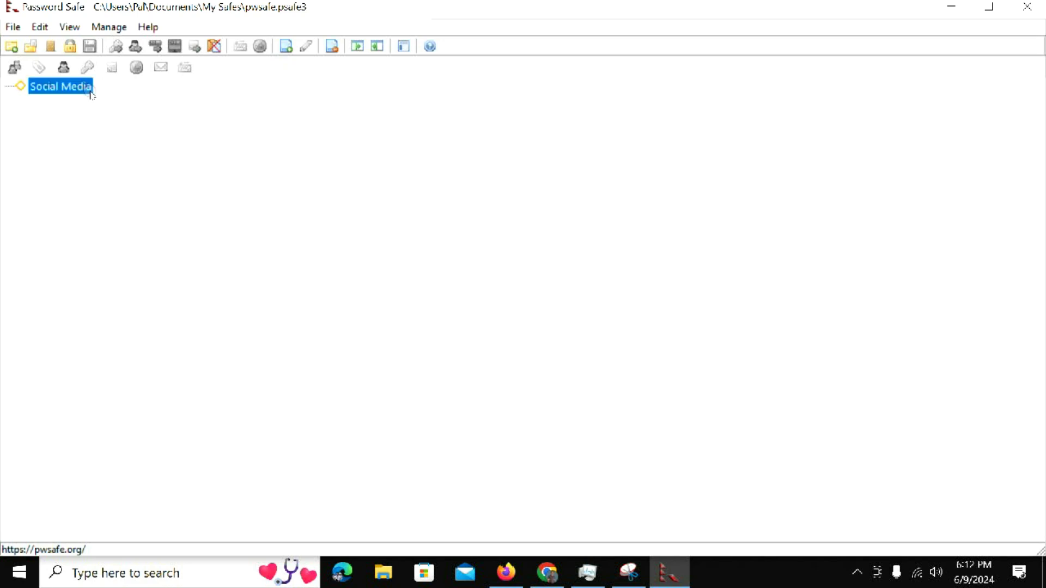
# Add two more top-level groups named Misc and Finance to the database
pyautogui.rightClick(117, 134)
pyautogui.click(74, 148)
pyautogui.rightClick(157, 140)
pyautogui.click(190, 167)
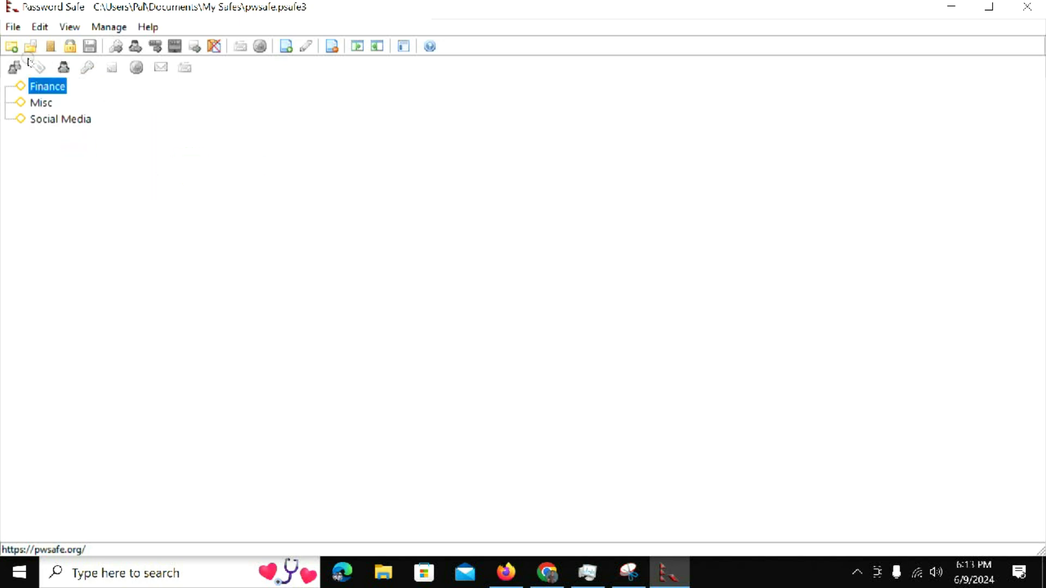
# Add an entry titled Facebook to the Social Media group, entering and confirming the account password and keeping the default username
pyautogui.click(61, 118)
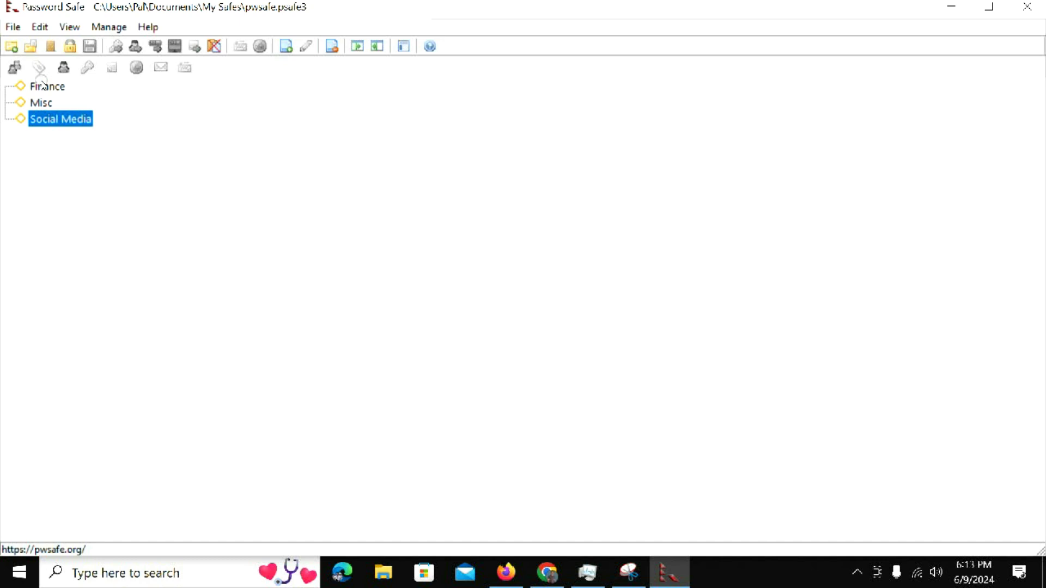
pyautogui.rightClick(63, 121)
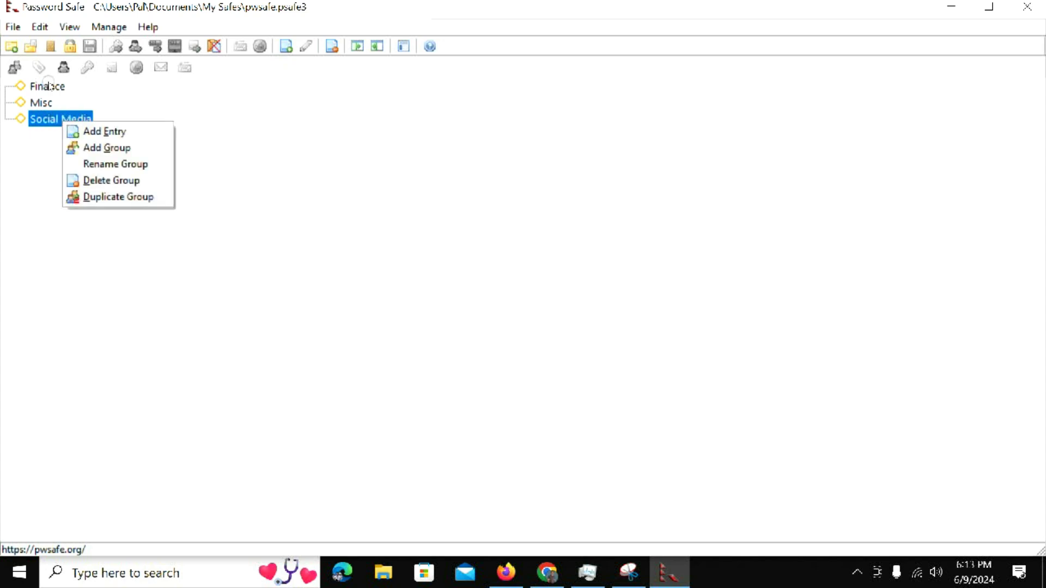
pyautogui.click(96, 131)
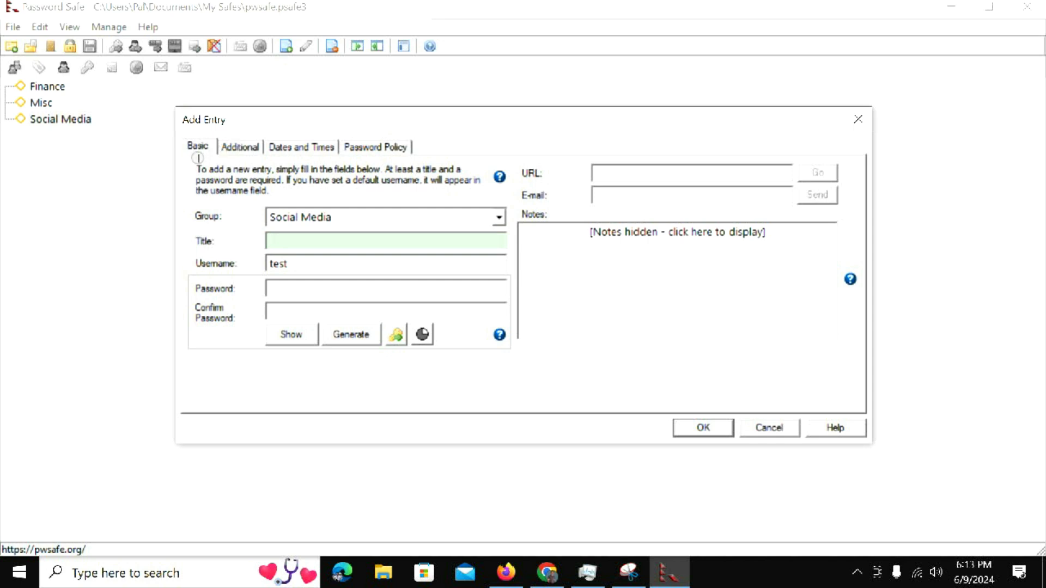
pyautogui.write('Facebook')
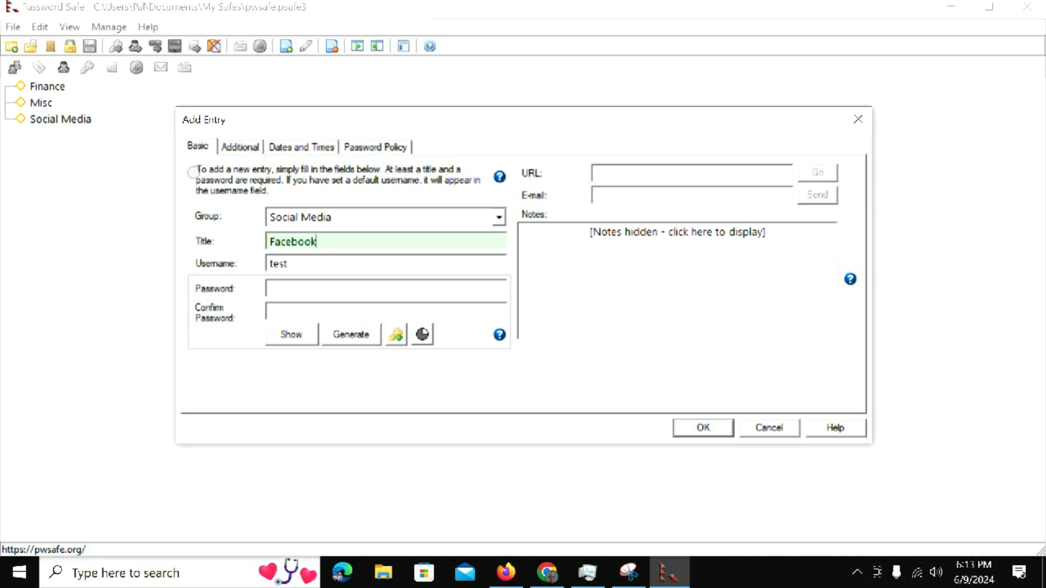
pyautogui.click(293, 285)
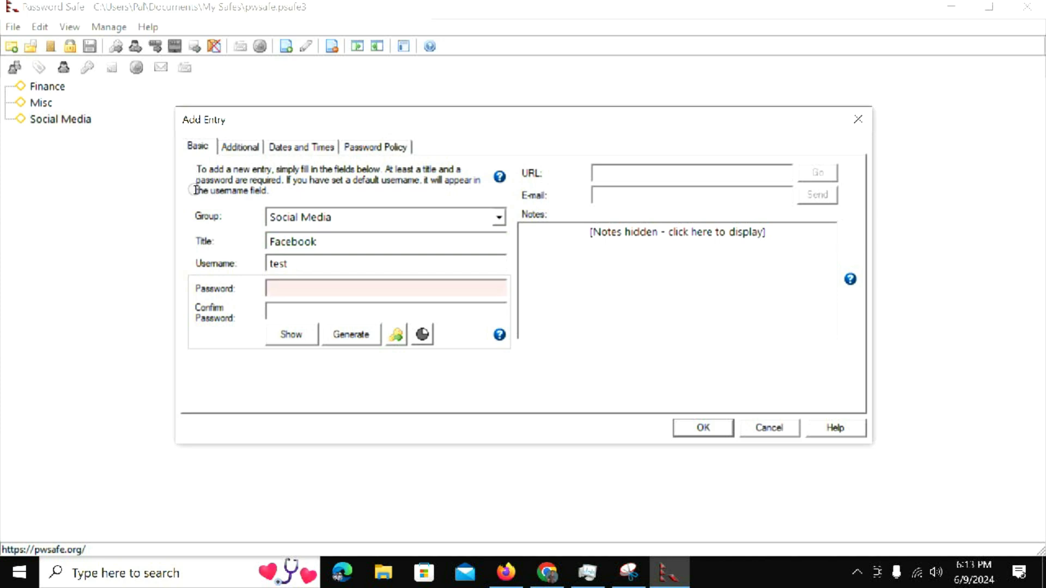
pyautogui.write('*********')
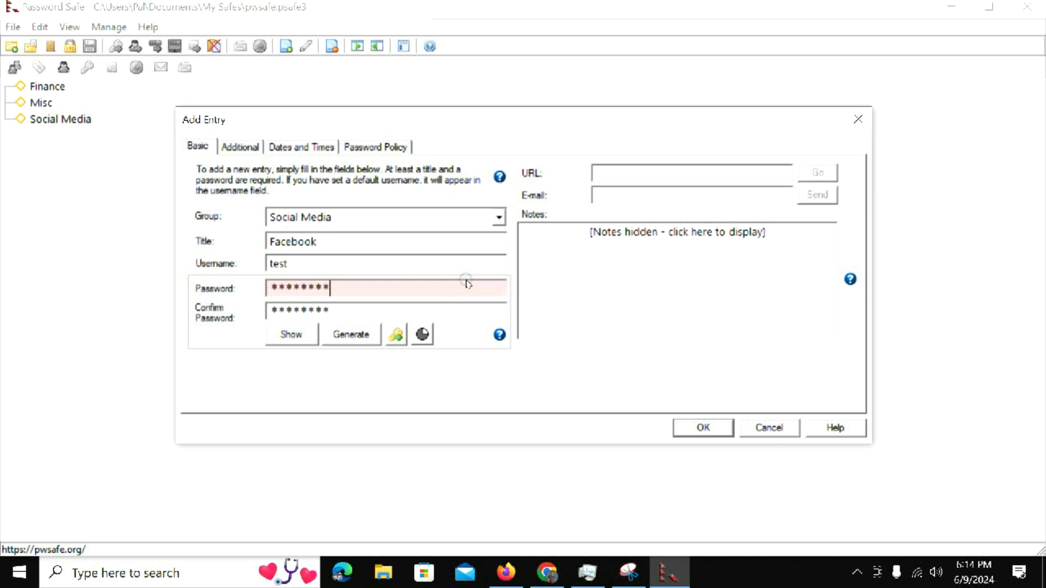
pyautogui.press('Return')
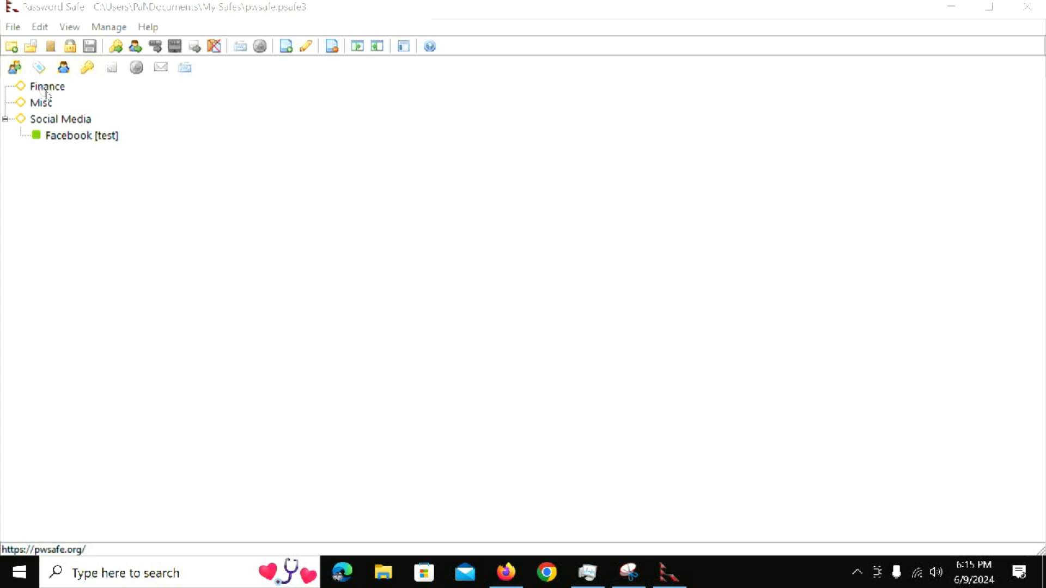
# Copy the Facebook entry's password to the clipboard and accept the clipboard notice
pyautogui.rightClick(69, 136)
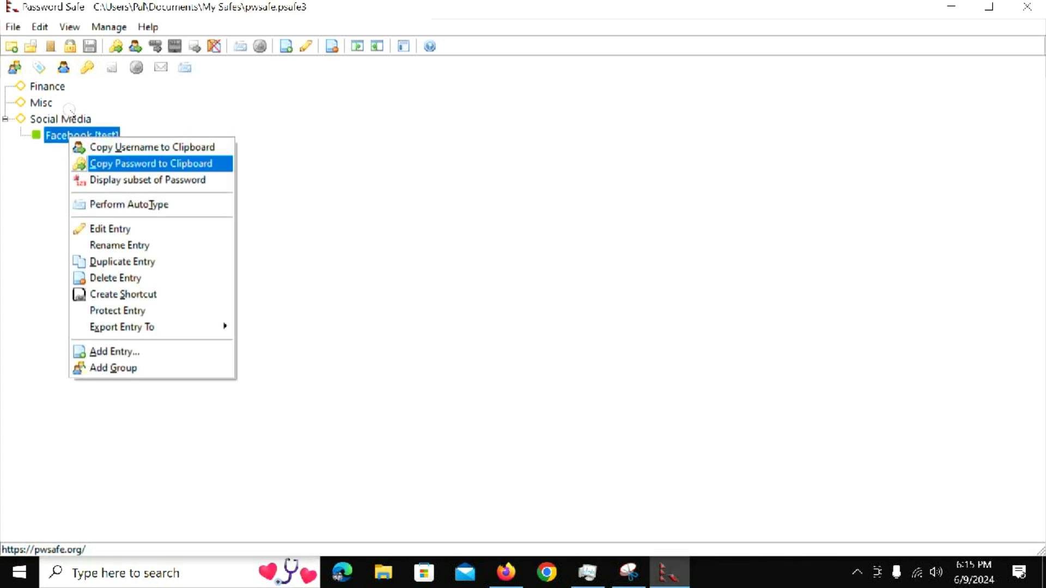
pyautogui.click(103, 164)
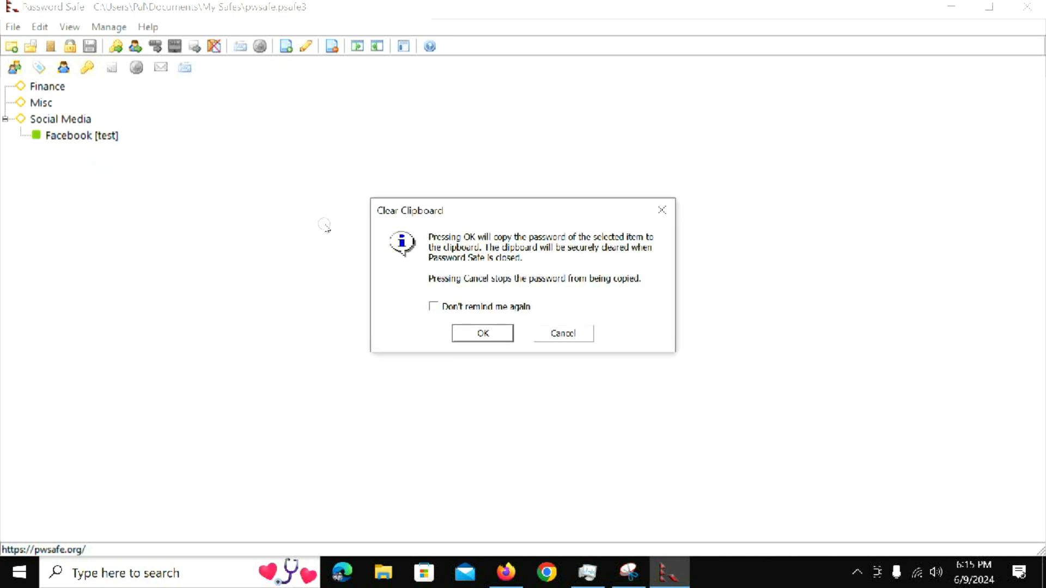
pyautogui.press('Return')
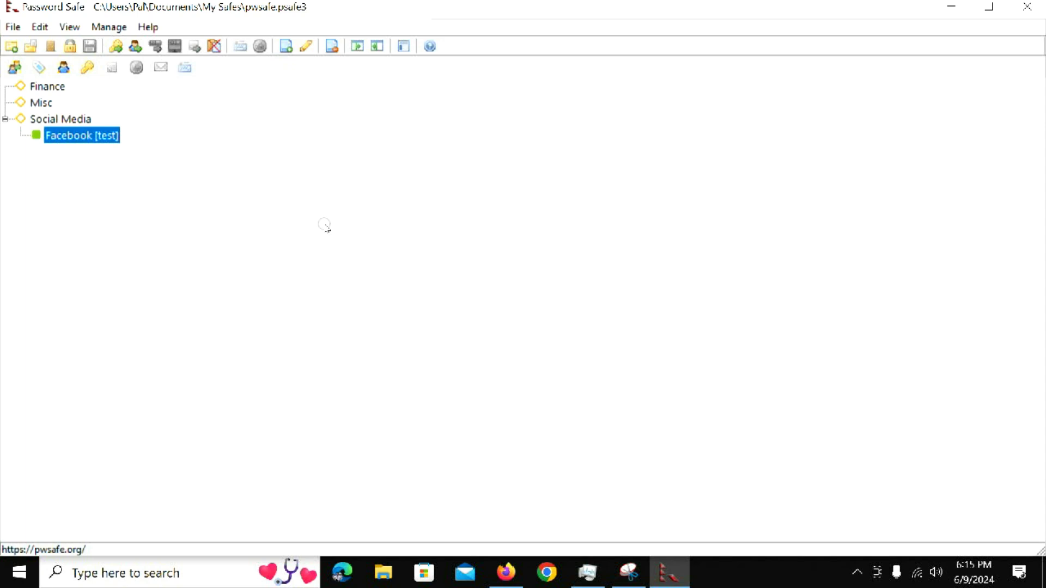